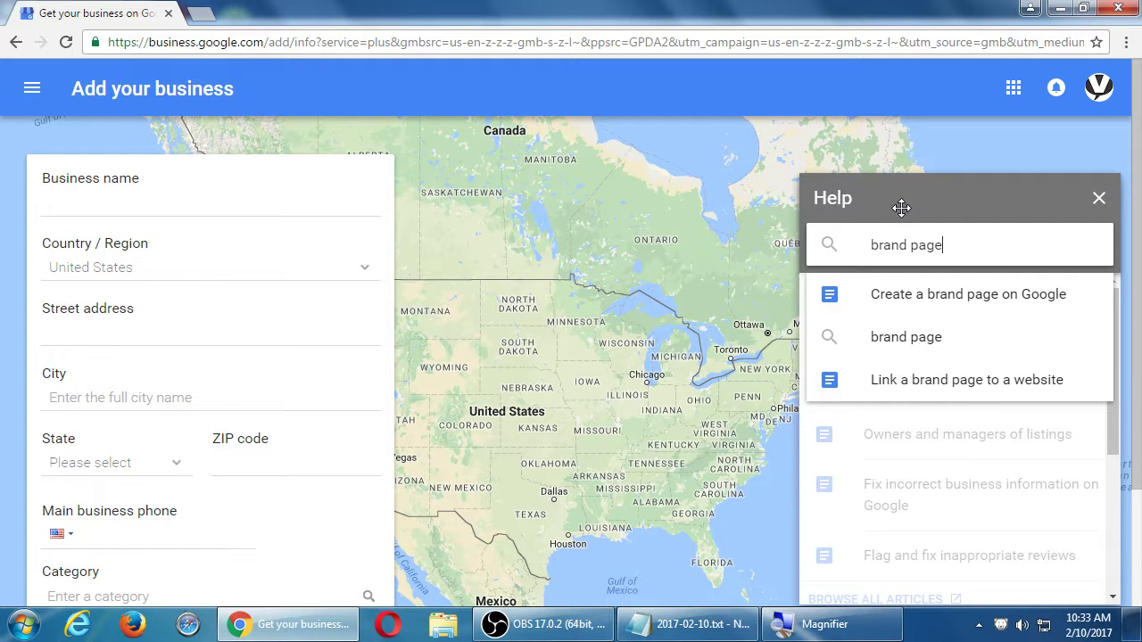
Open the help article "Create a brand page on Google" and add the line Click "Create a Brand Page on Google" to the Notepad notes.
click(922, 297)
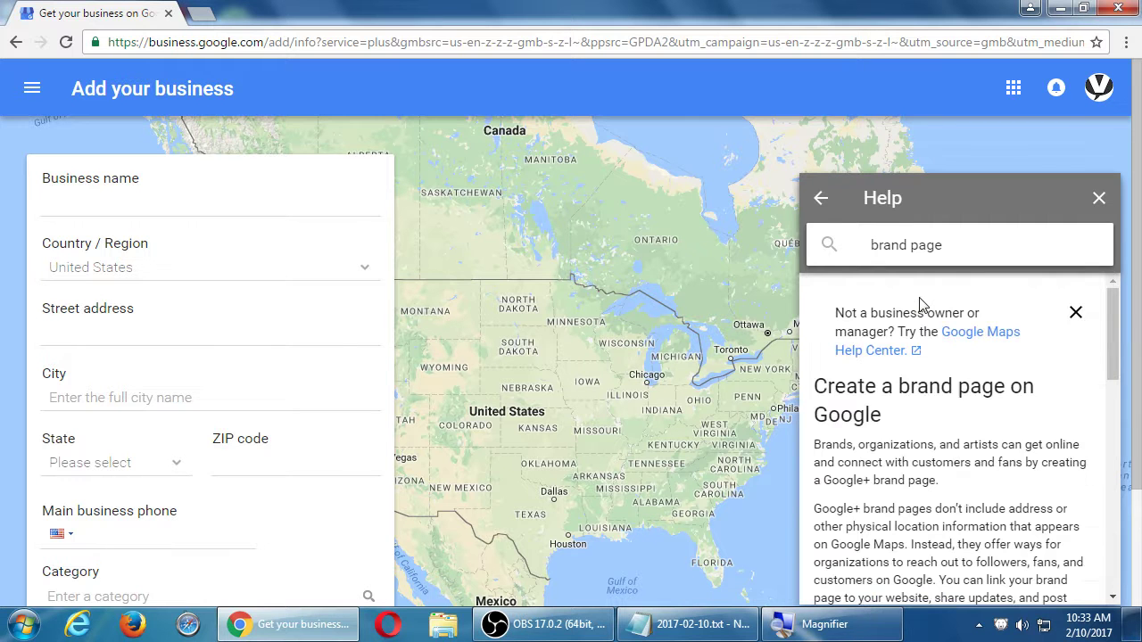
click(662, 629)
key(Return)
text(Click "Create a Brand Page on Goolg)
key(BackSpace)
key(BackSpace)
text(gle")
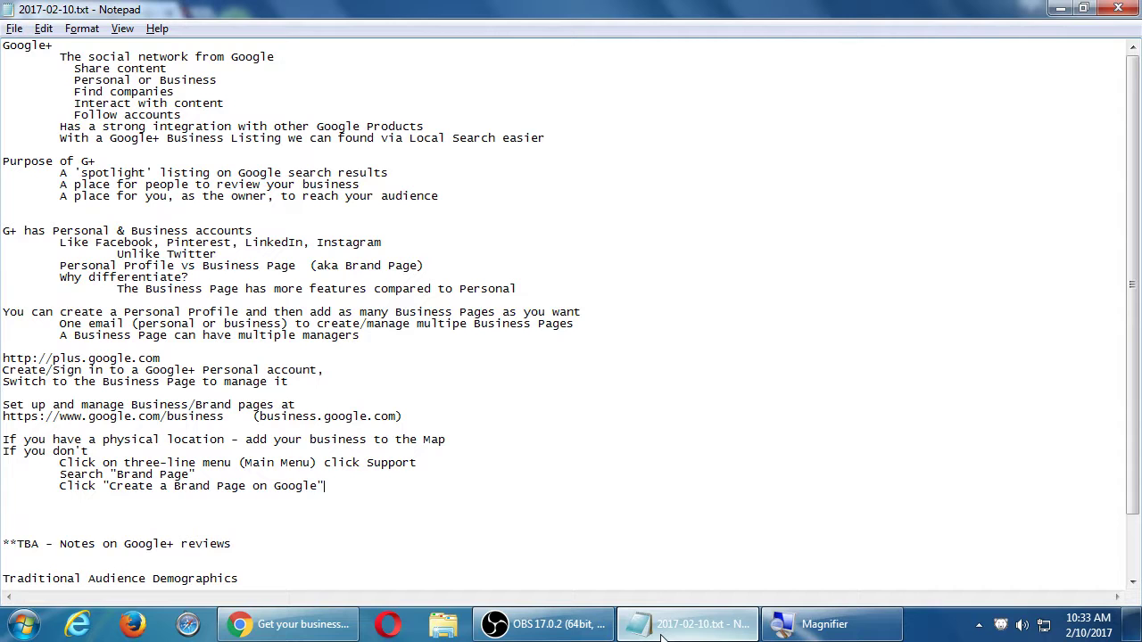
key(Return)
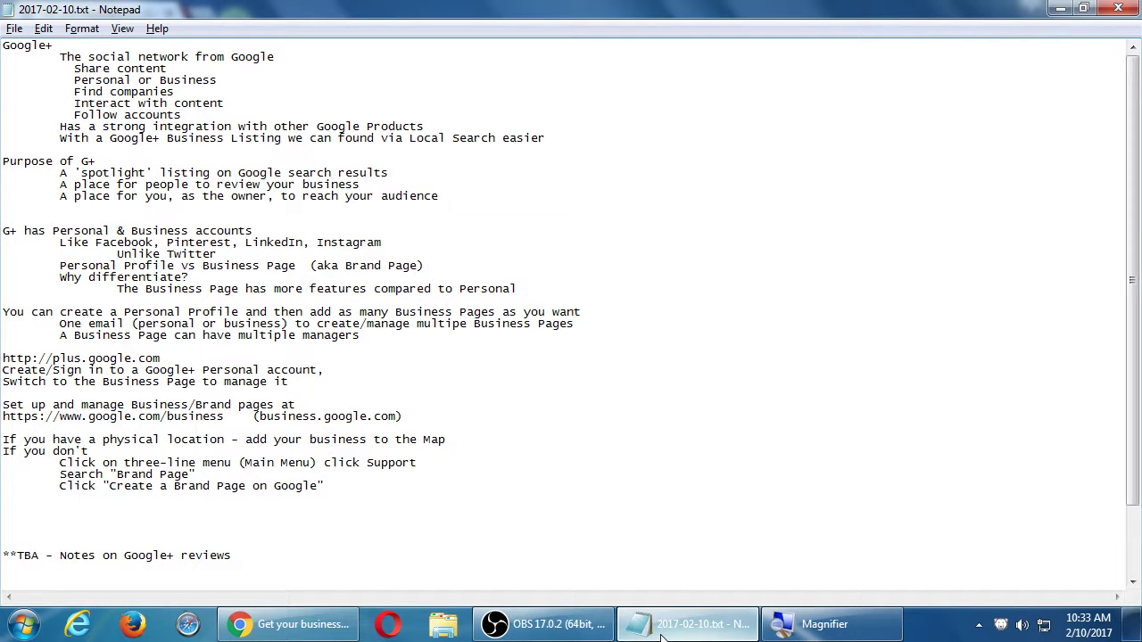
Find the brand page creation instructions in the Help article and bring up the Notepad notes in a smaller window over the browser.
click(662, 633)
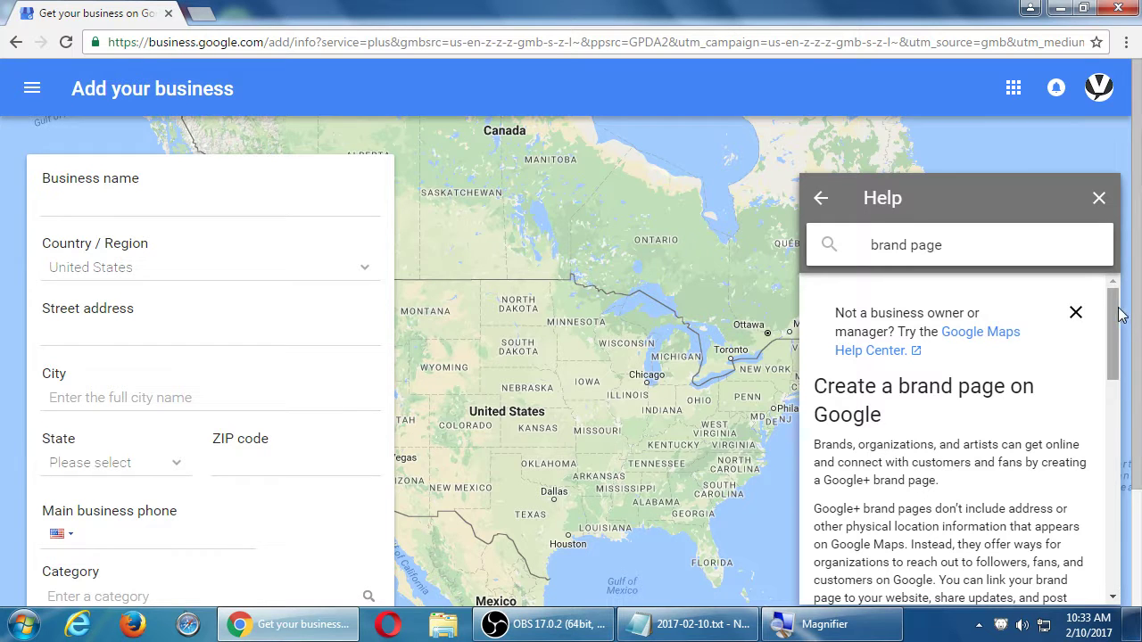
drag(1118, 312, 1128, 415)
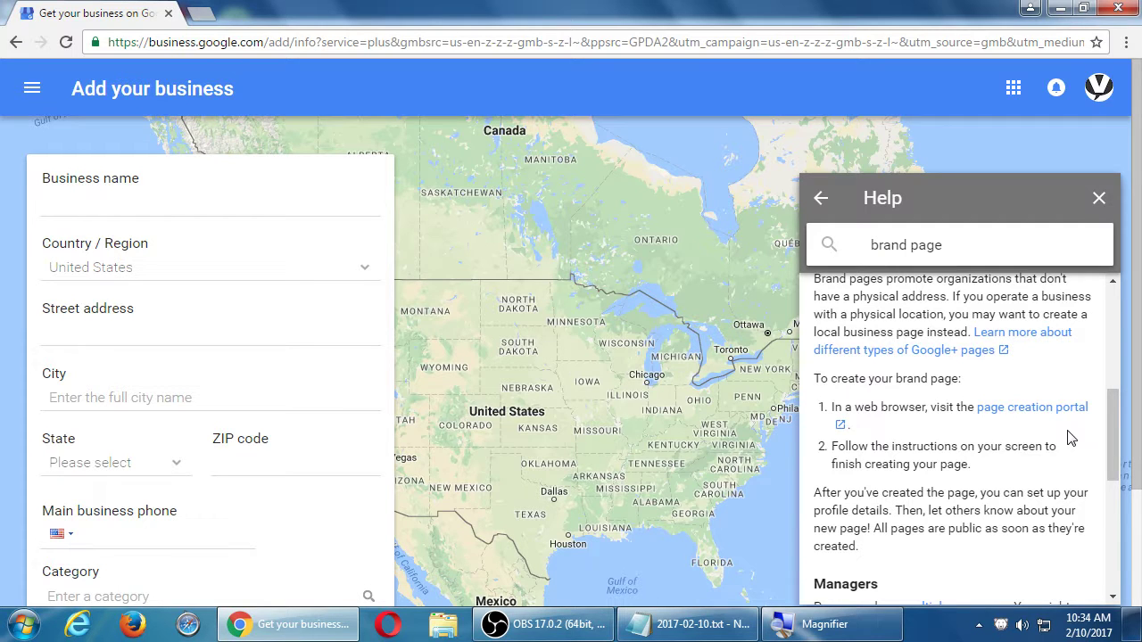
key(alt+Tab)
drag(615, 9, 498, 198)
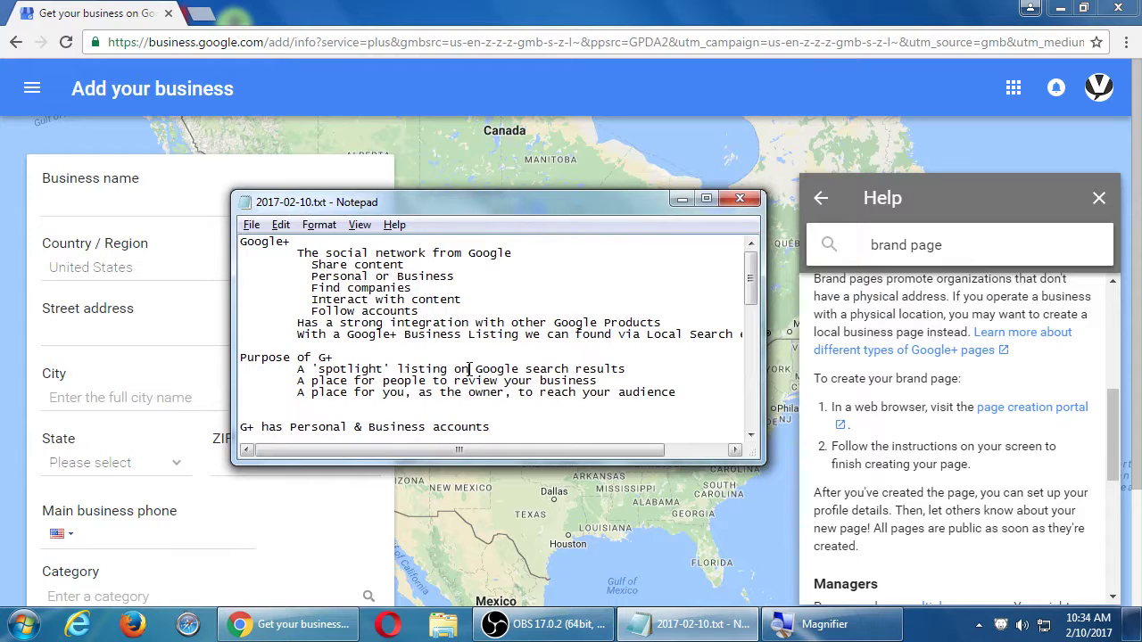
Add the indented line "To create a brand page" > "Page creation portal" below the last instruction in the notes.
scroll(451, 364, down, 5)
scroll(473, 369, down, 4)
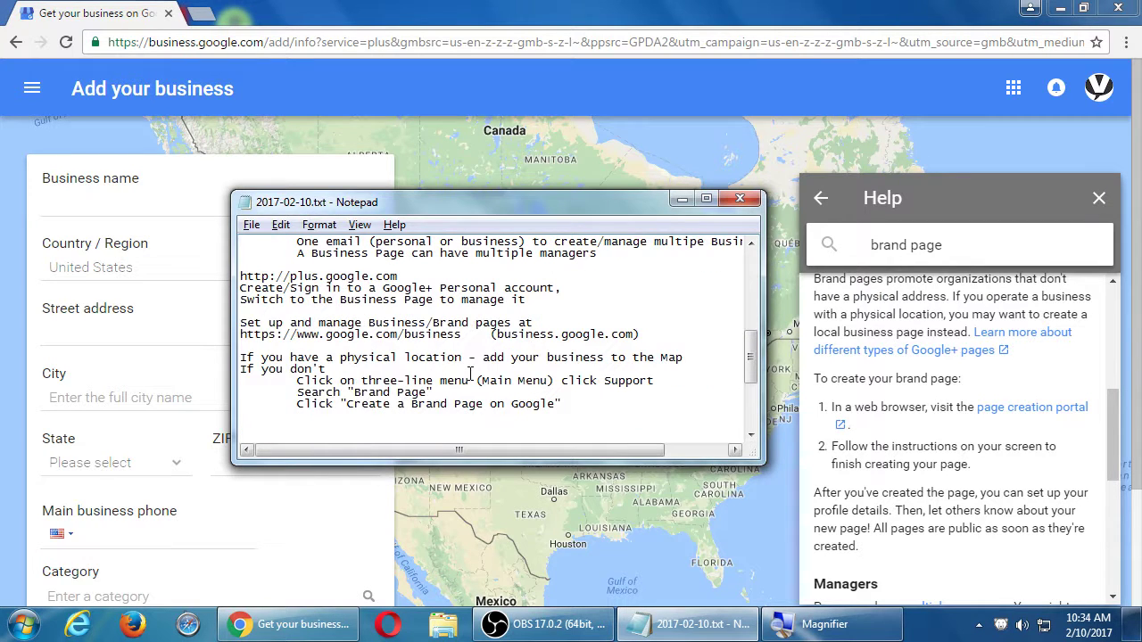
click(576, 402)
key(Return)
key(Tab)
text(To create a)
key(ctrl+Left)
key(ctrl+Left)
key(ctrl+Left)
text("To create a brand page" > )
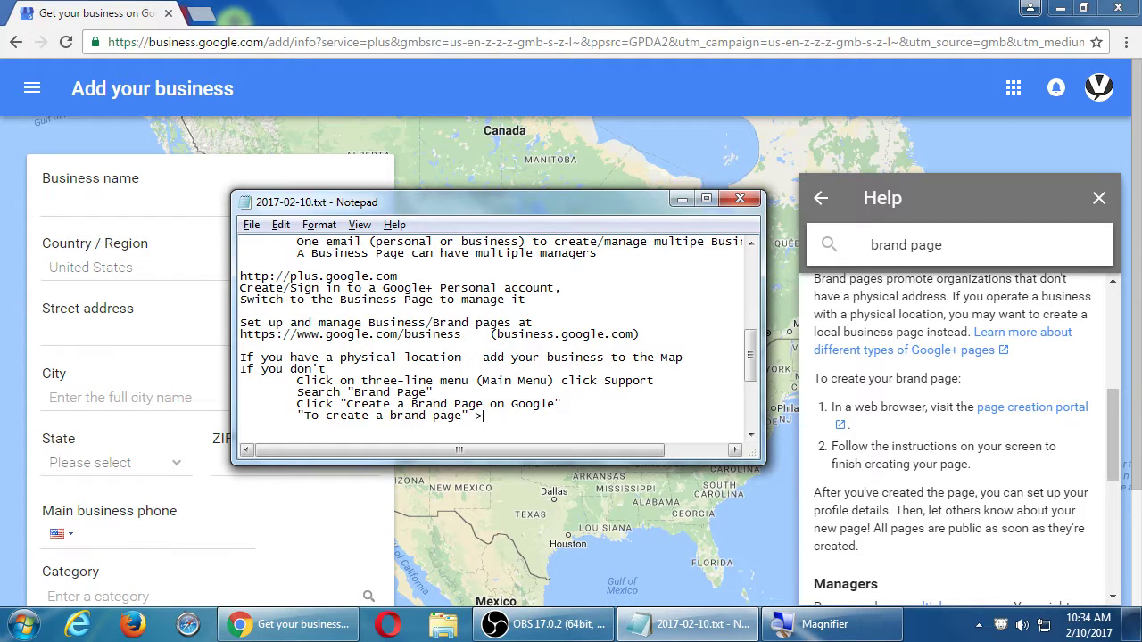
text("Page creation portal")
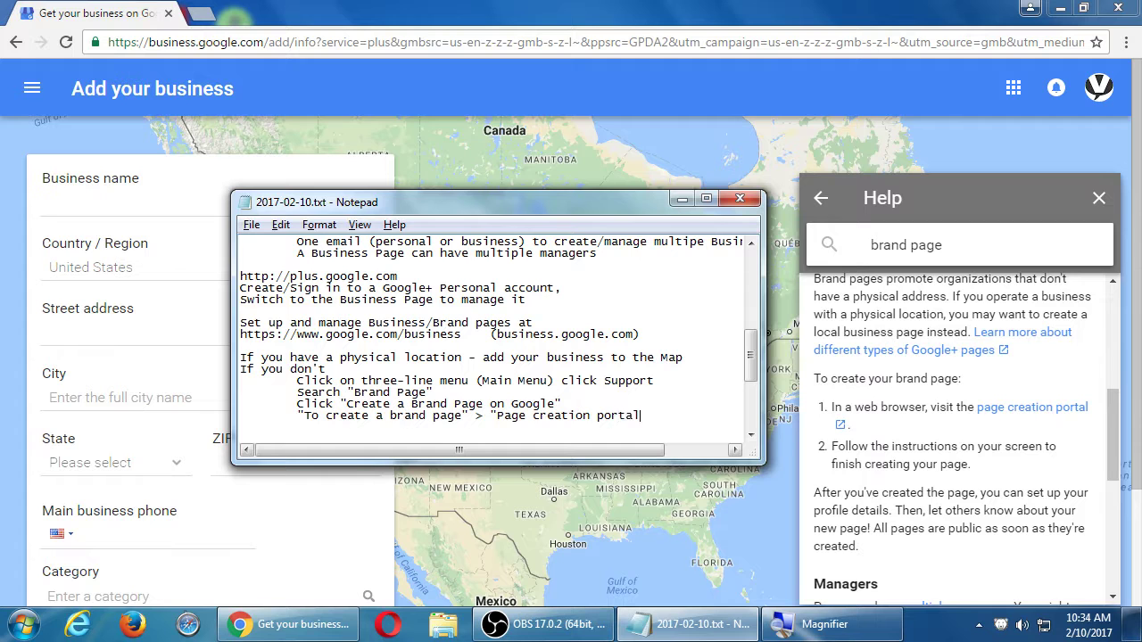
Open the page creation portal from the Help article in the browser and check which account is signed in.
click(1006, 378)
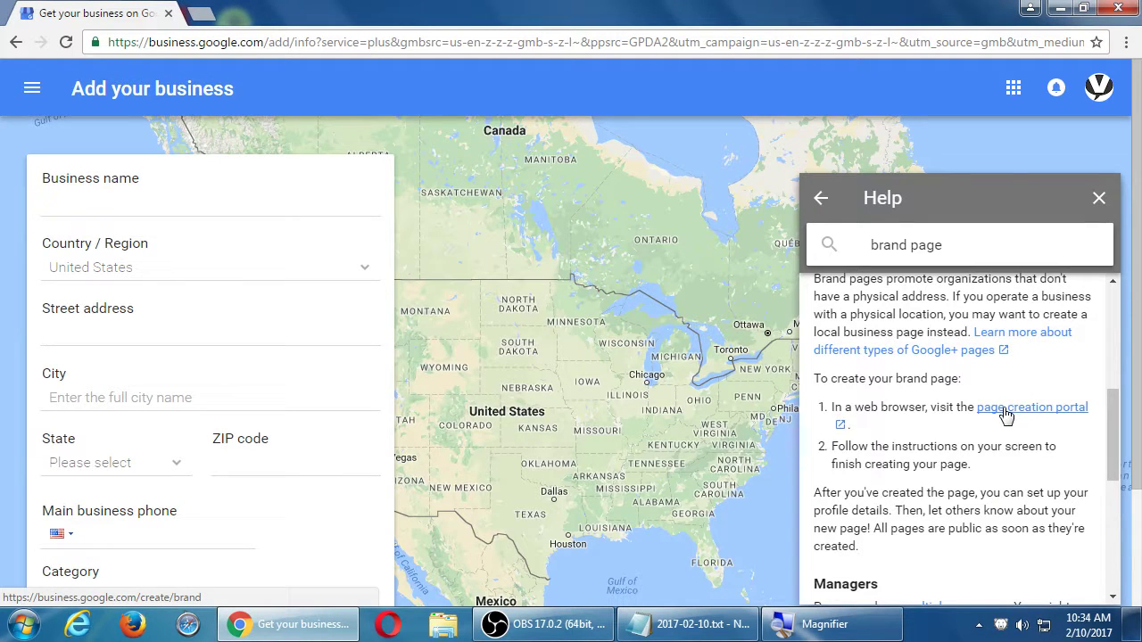
mouse_move(1107, 430)
mouse_down()
mouse_move(1109, 374)
mouse_move(1109, 446)
mouse_up()
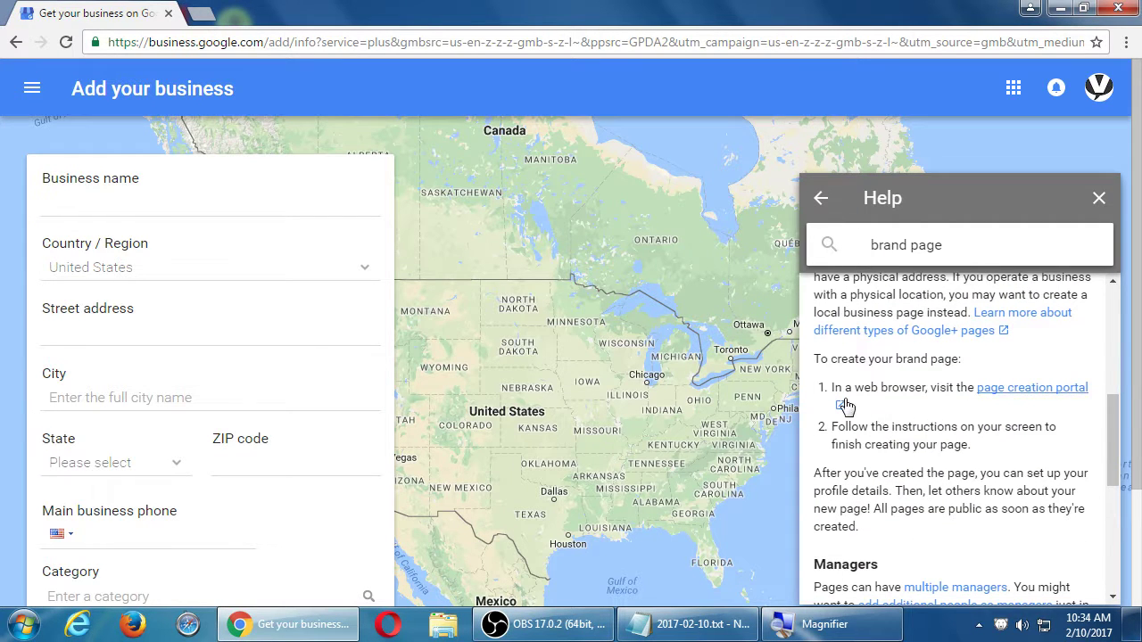
click(1028, 401)
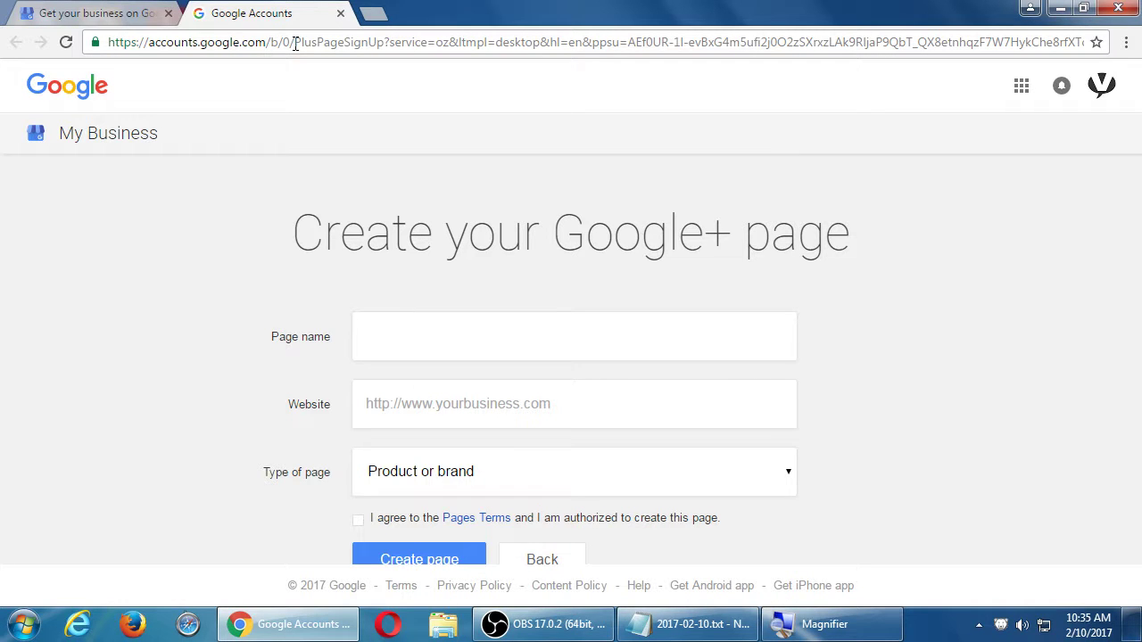
click(1105, 88)
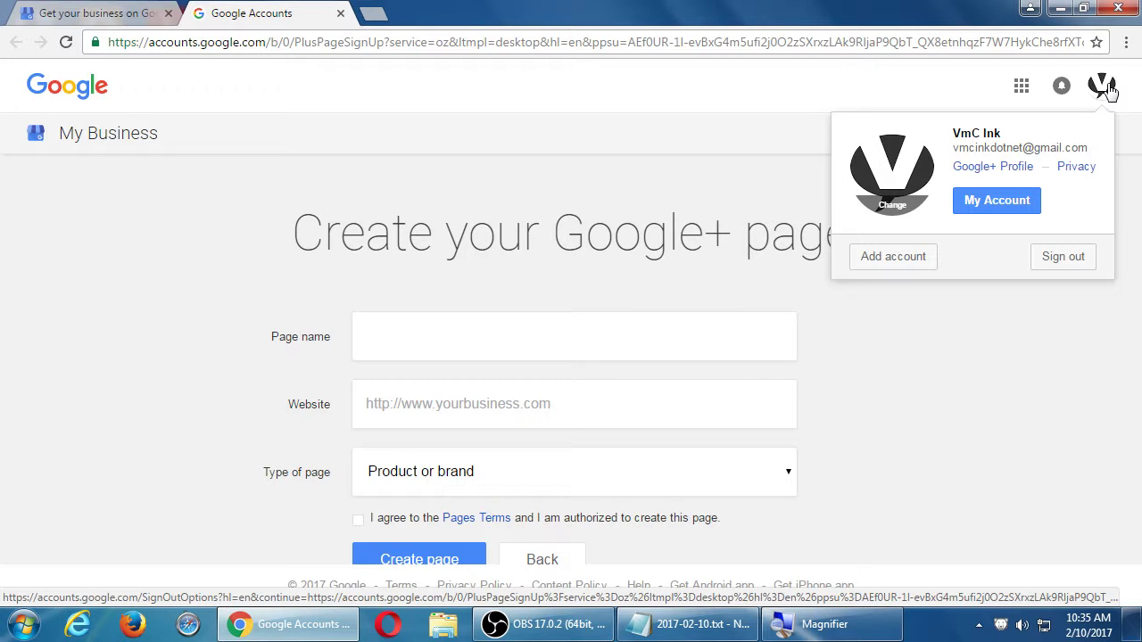
click(235, 242)
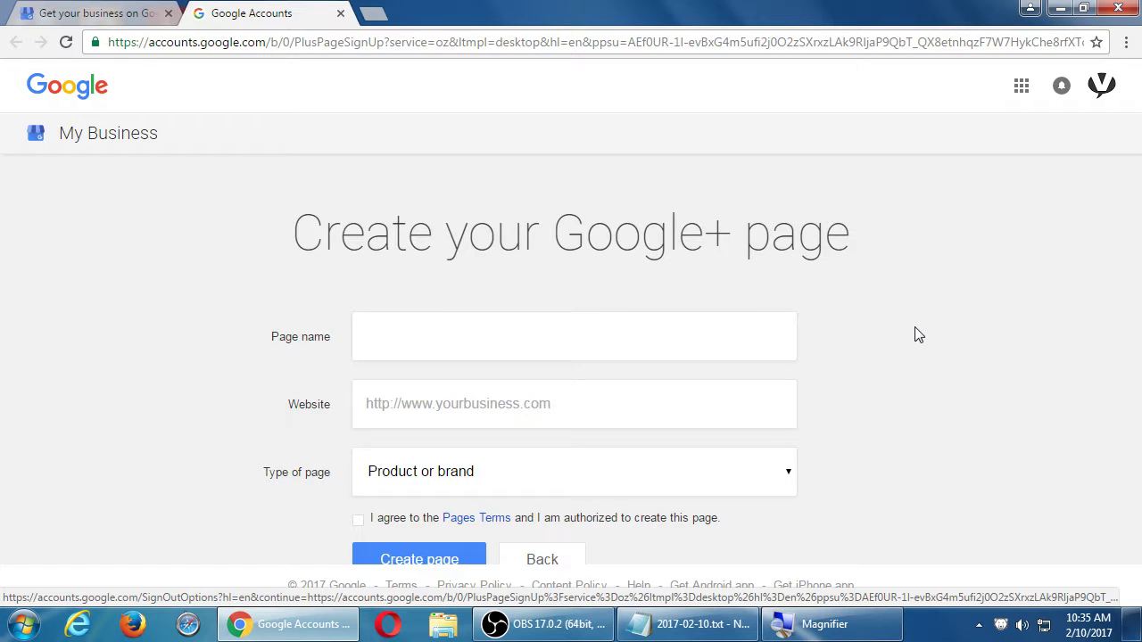
Name the new Google+ page Temporary Victor's Bakery and enter victorsbakery.com as its website.
click(755, 348)
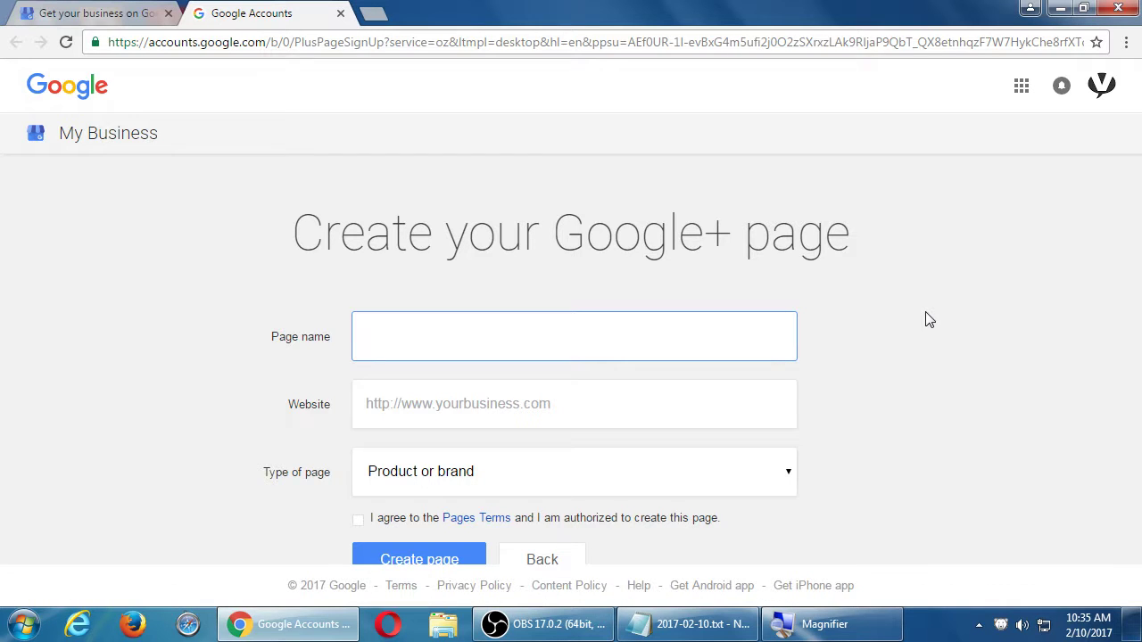
text(Tmp)
key(BackSpace)
key(BackSpace)
text(emporary Victor's Bakery)
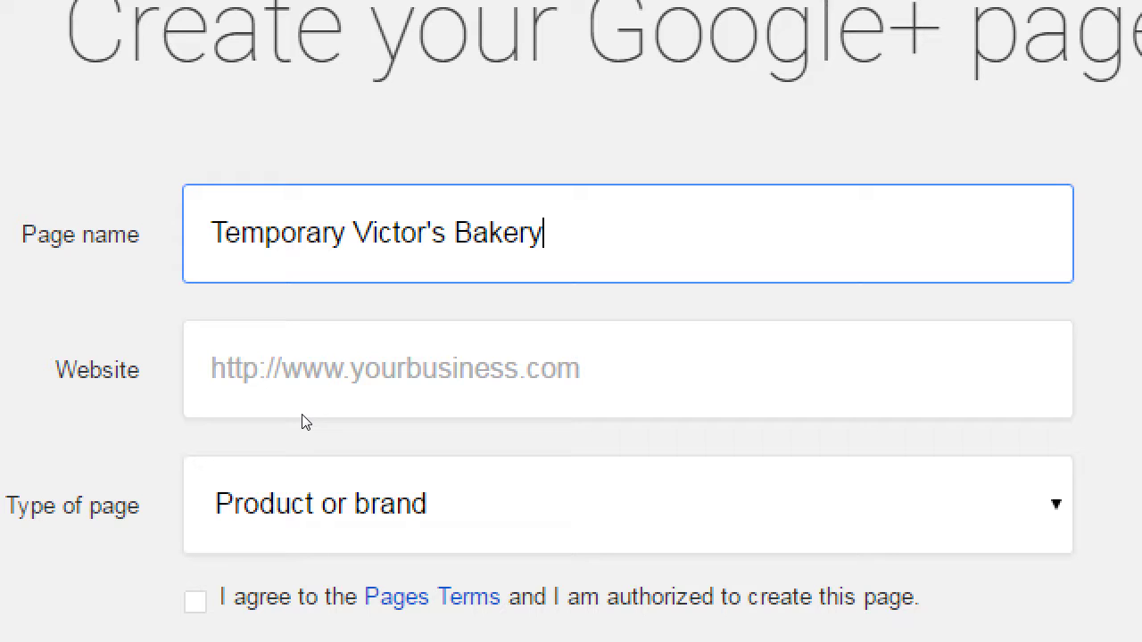
key(Tab)
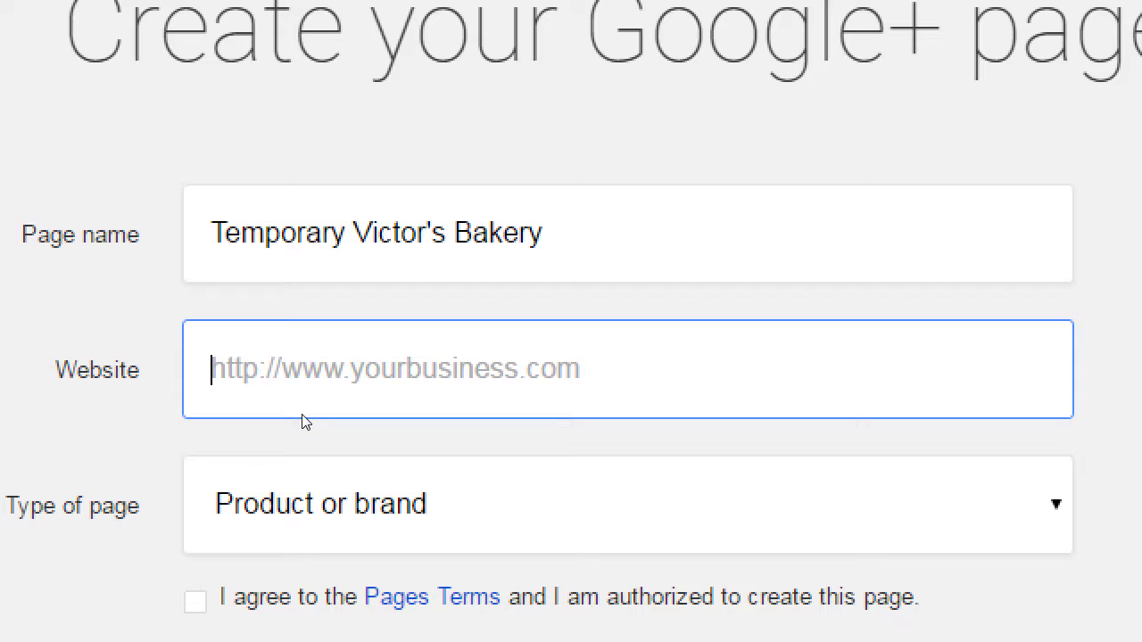
text(victorsbakery.com)
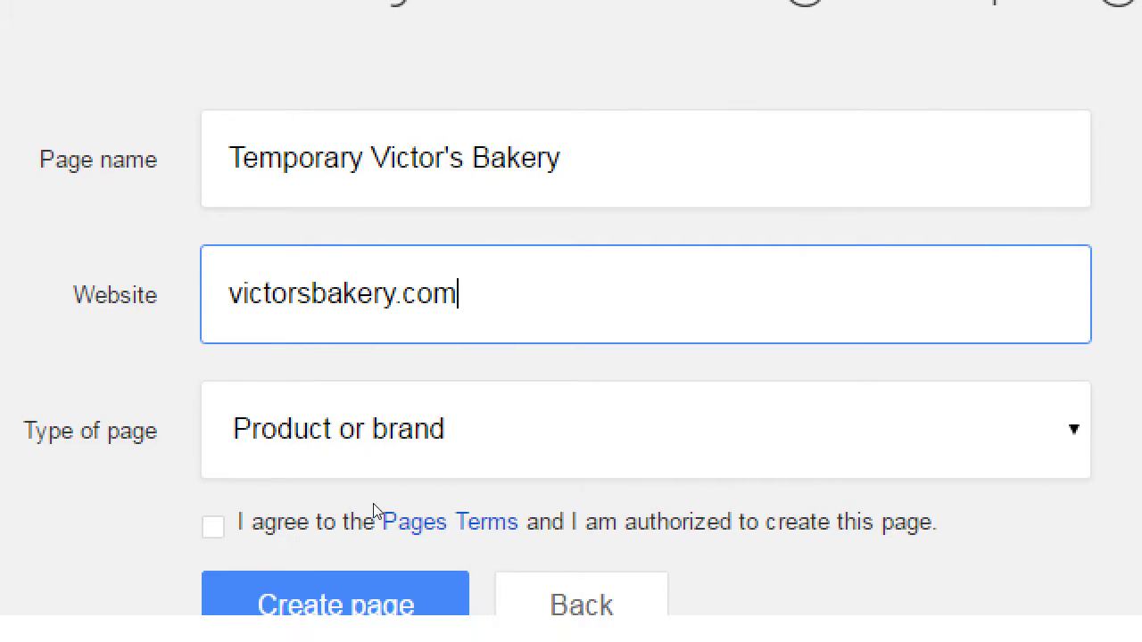
Review the available page types and choose Product or brand.
click(393, 469)
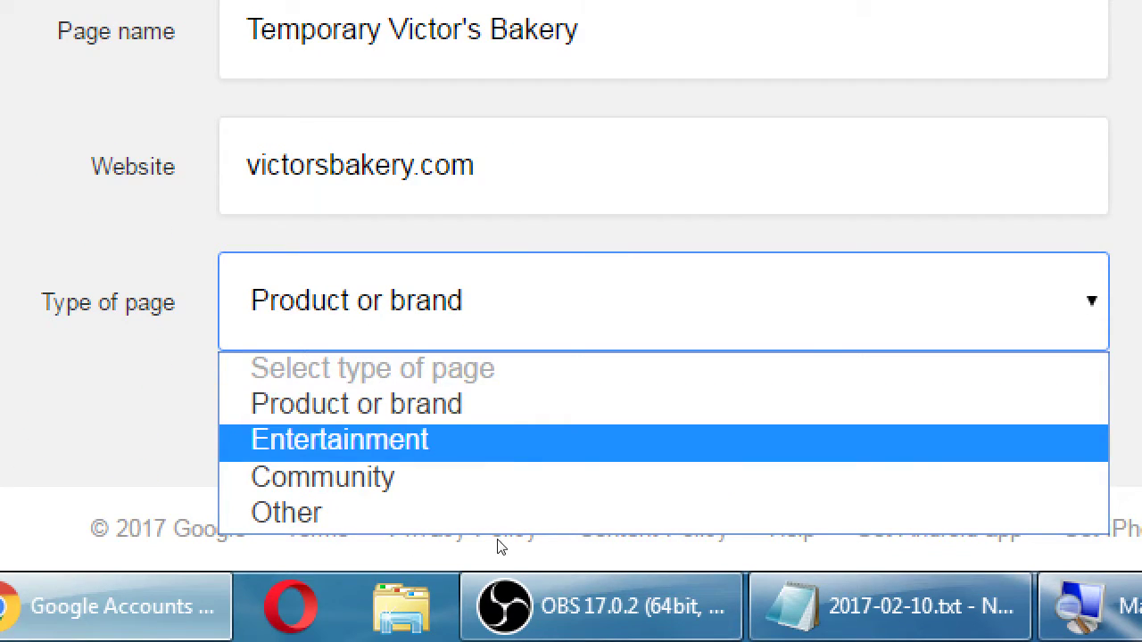
key(Up)
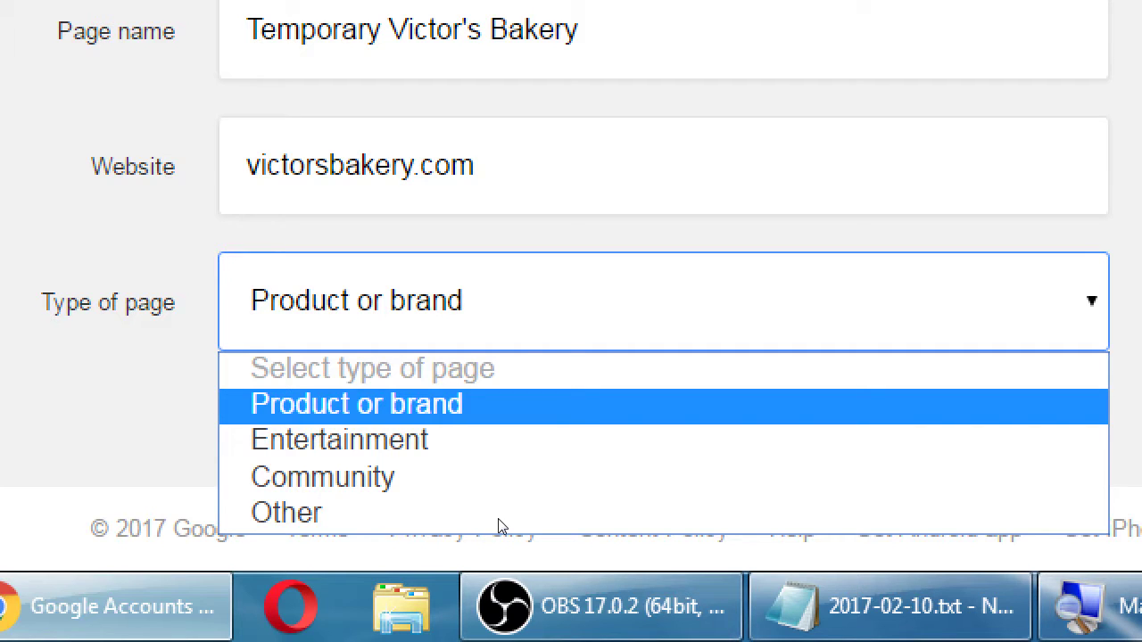
key(Down)
key(Down)
key(Down)
key(Up)
key(Up)
key(Up)
key(Return)
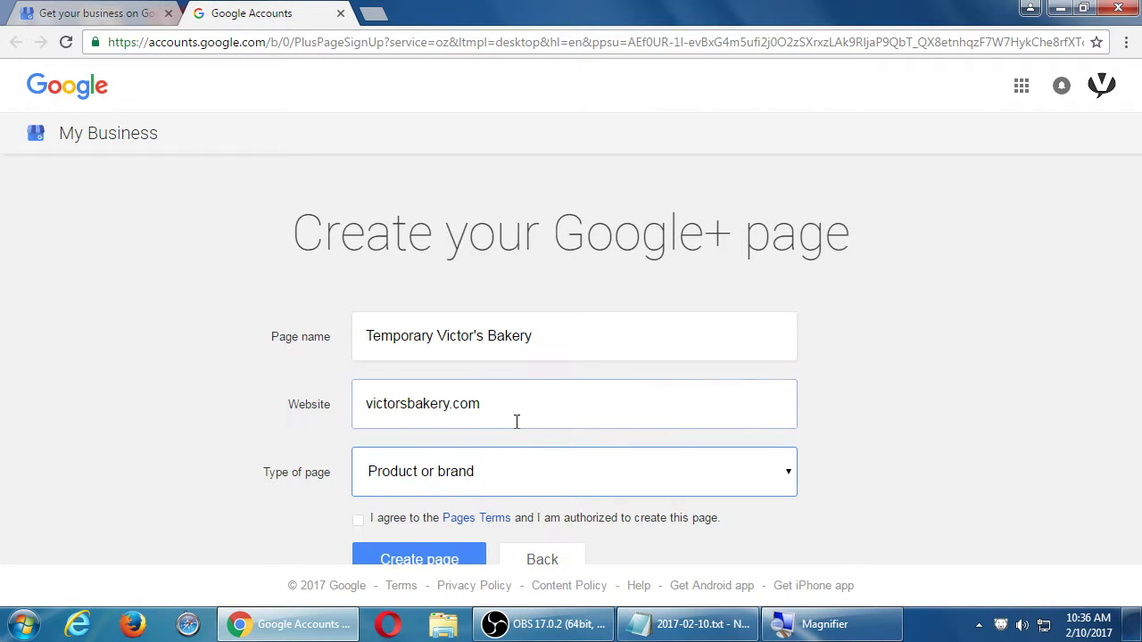
Clear the website address from the page creation form.
drag(517, 421, 343, 405)
key(BackSpace)
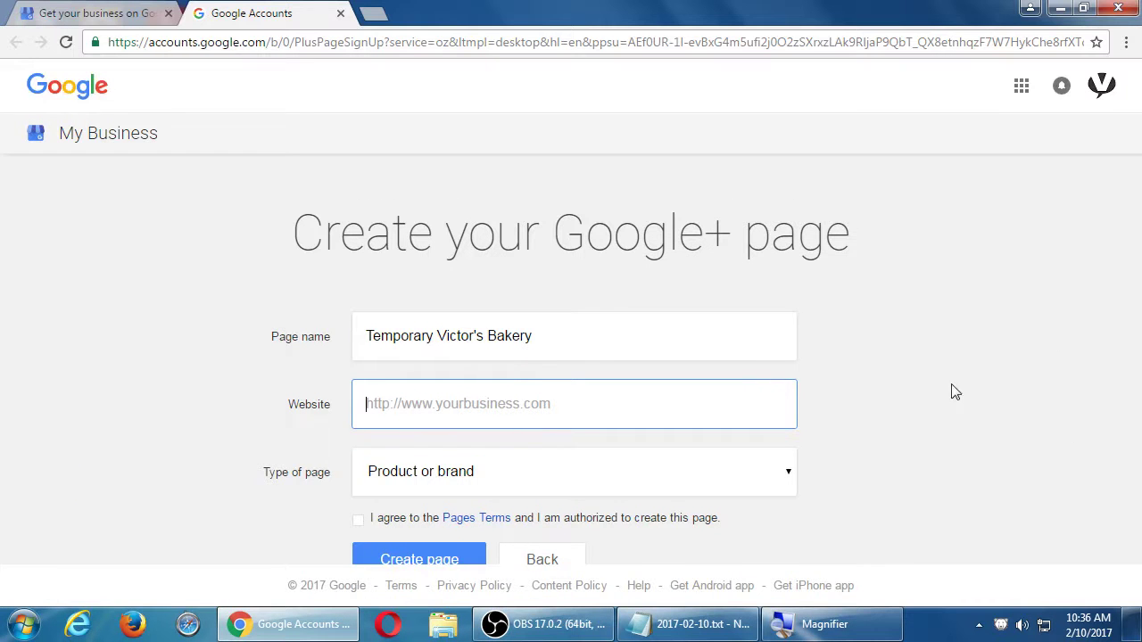
click(953, 389)
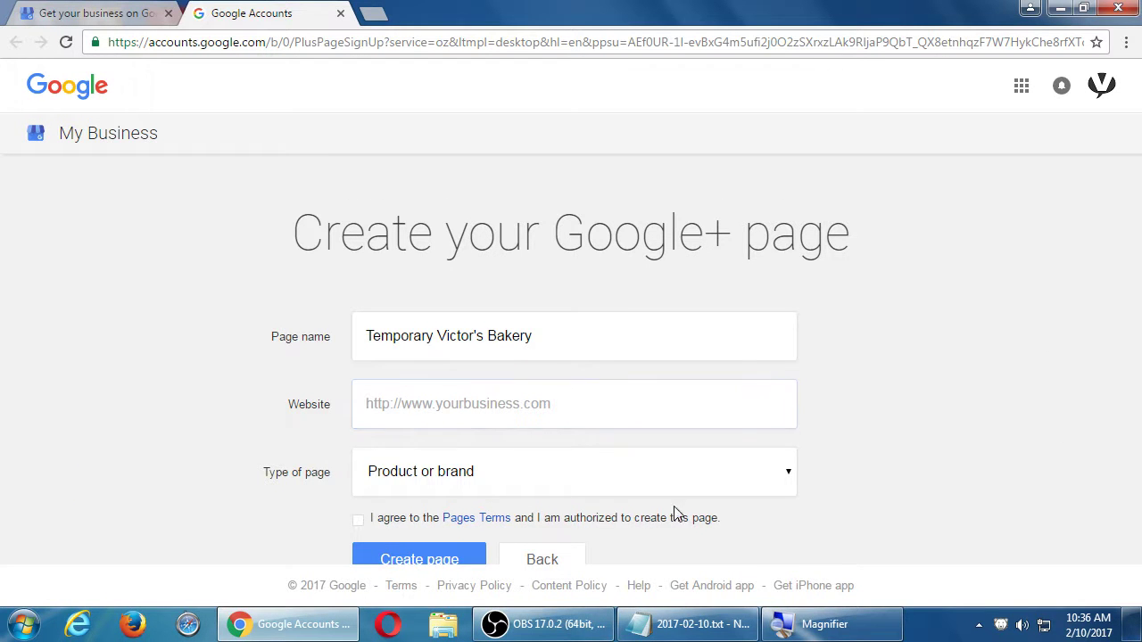
Agree to the Pages Terms and create the page with no website entered.
click(358, 522)
click(551, 410)
click(943, 349)
click(420, 560)
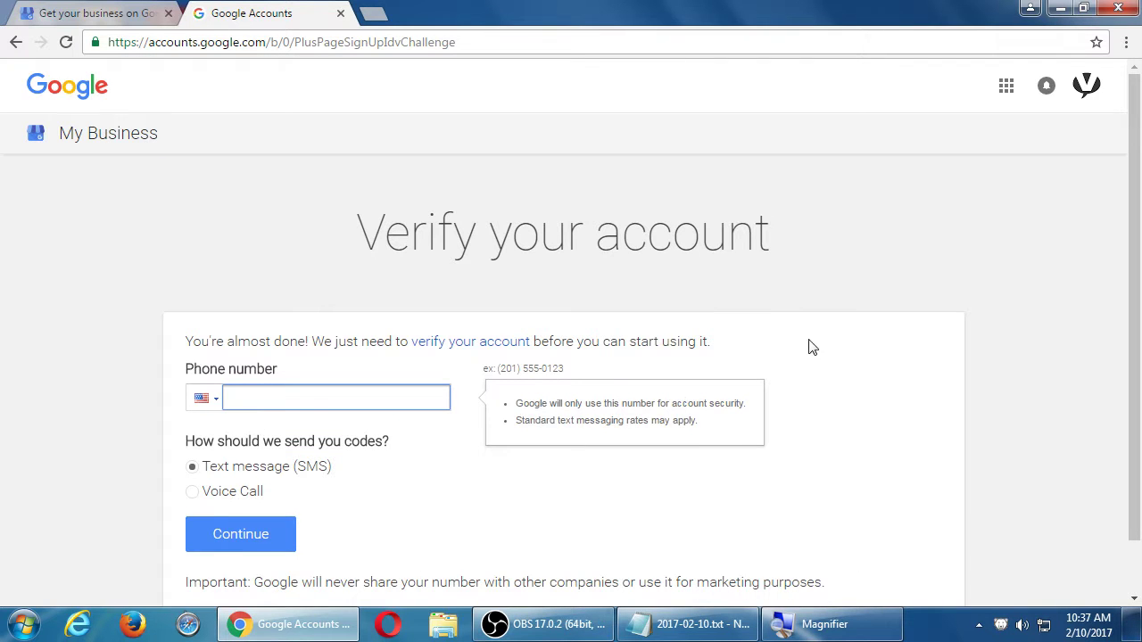
scroll(925, 363, down, 1)
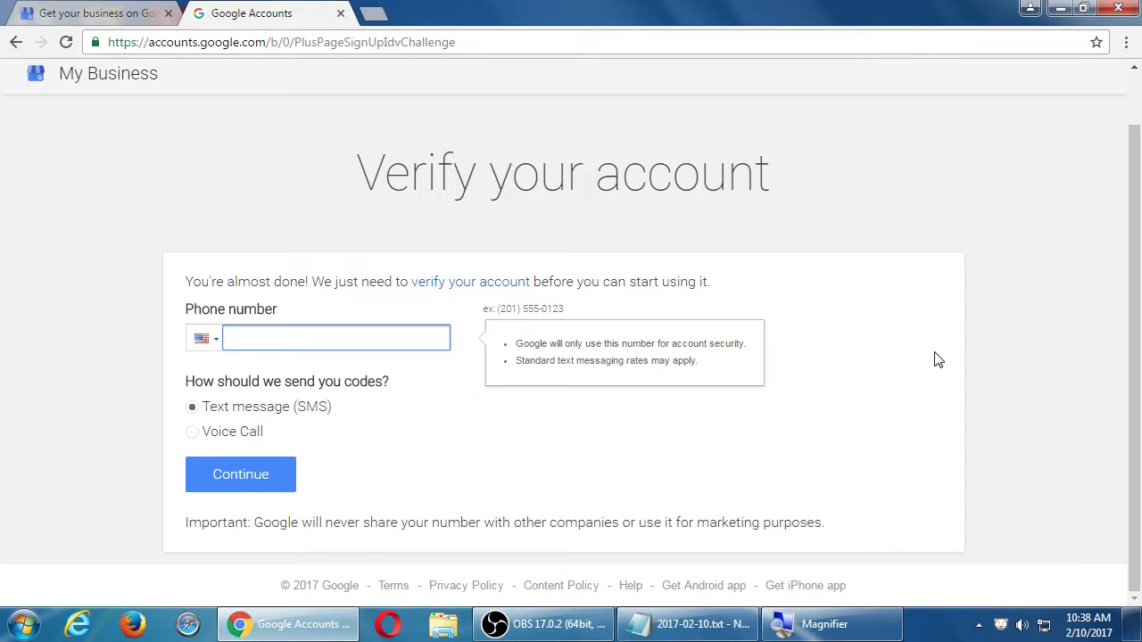
click(539, 624)
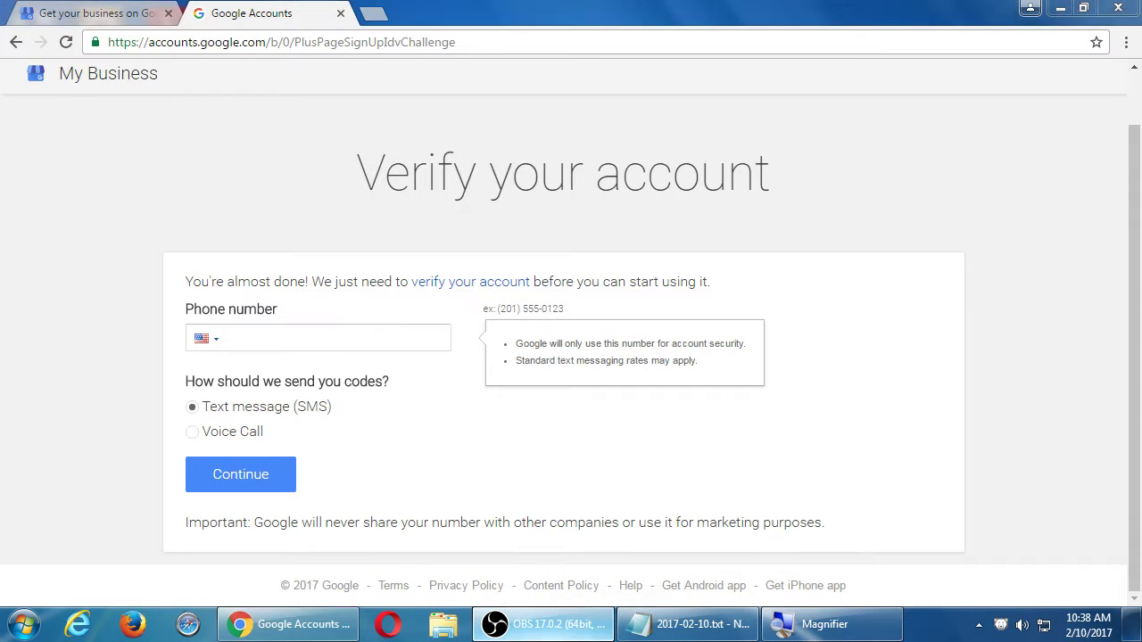
click(397, 486)
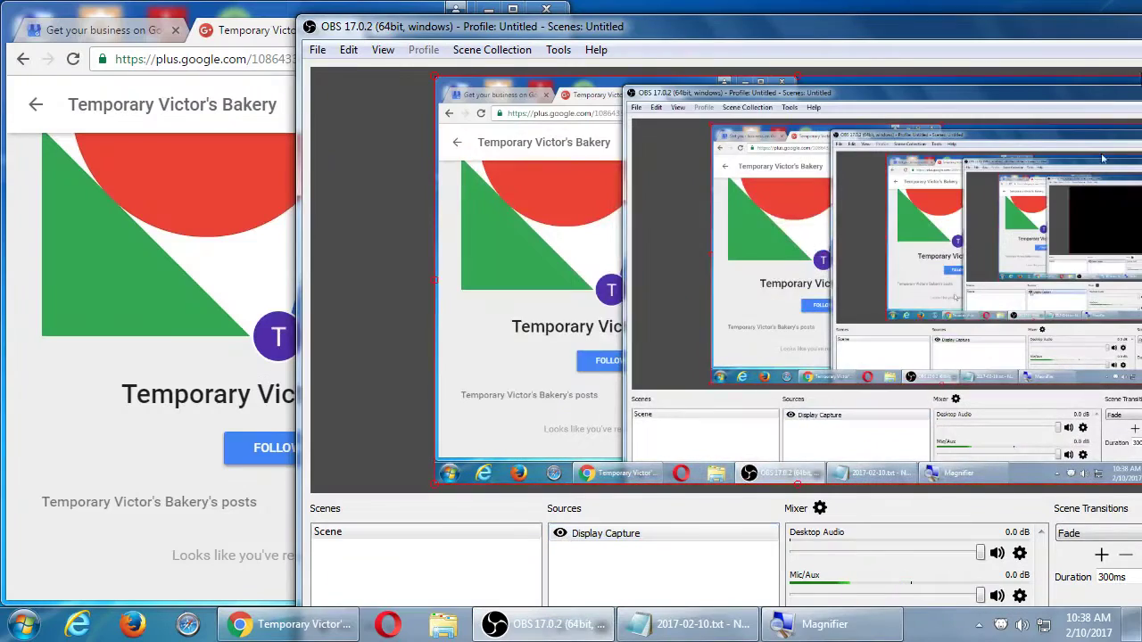
double_click(899, 9)
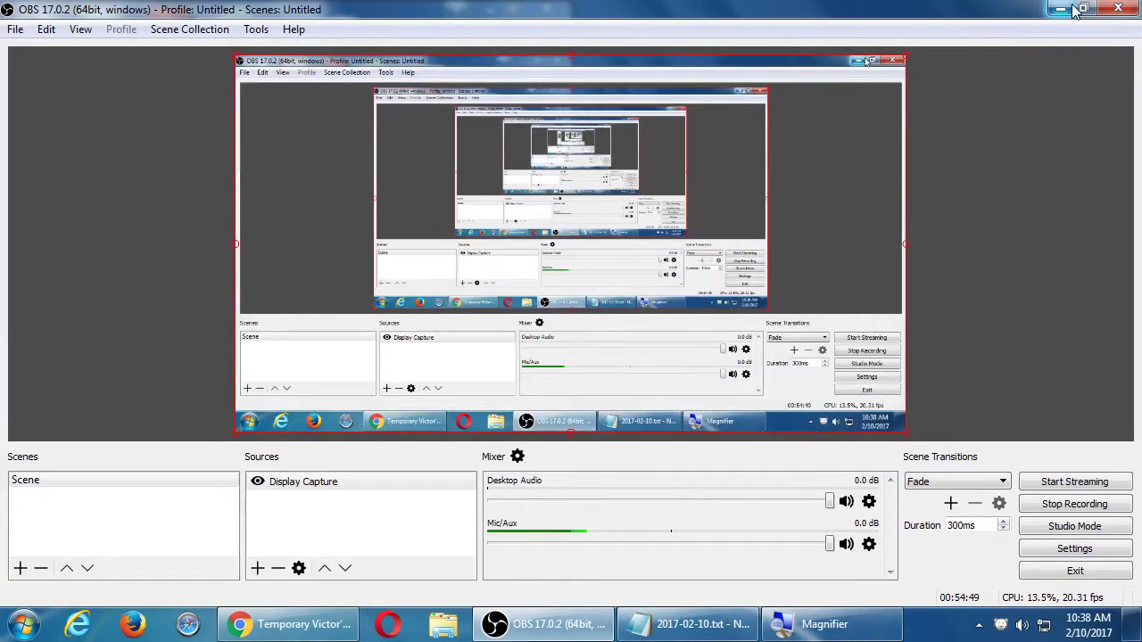
click(1060, 9)
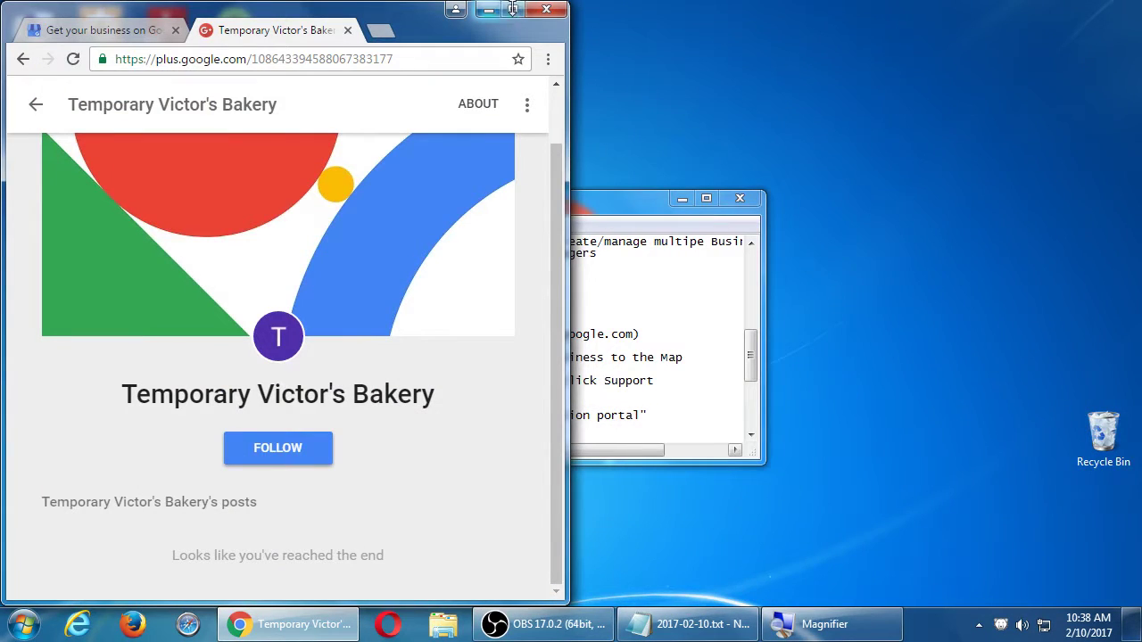
In Notepad, add the indented line "Go through the process of creating the account." after the page creation portal line.
click(656, 301)
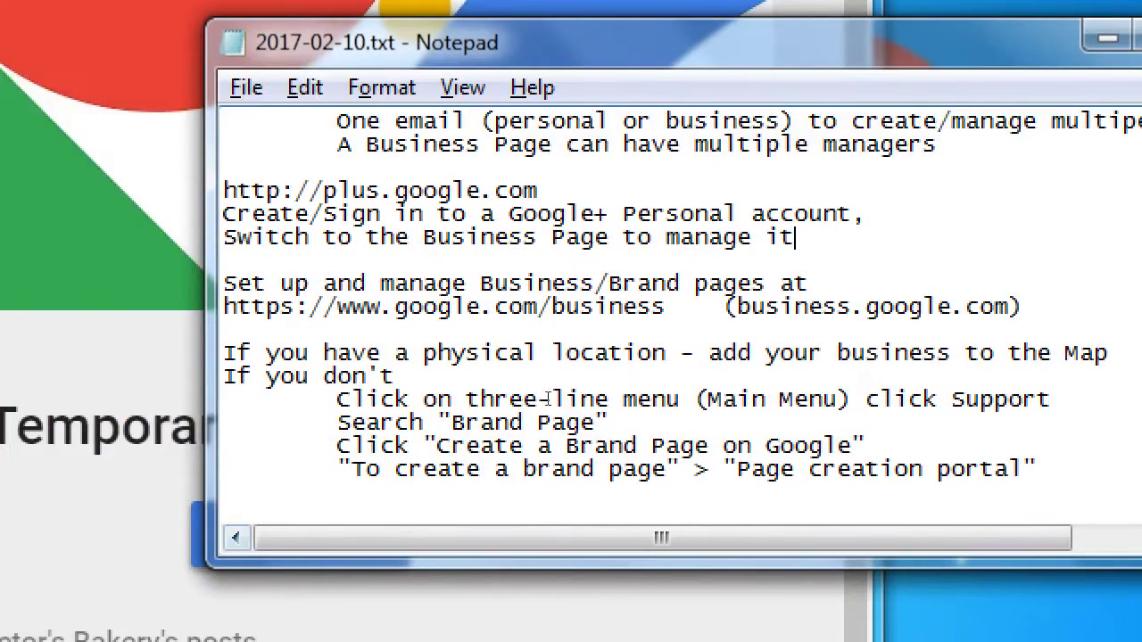
key(ctrl+End)
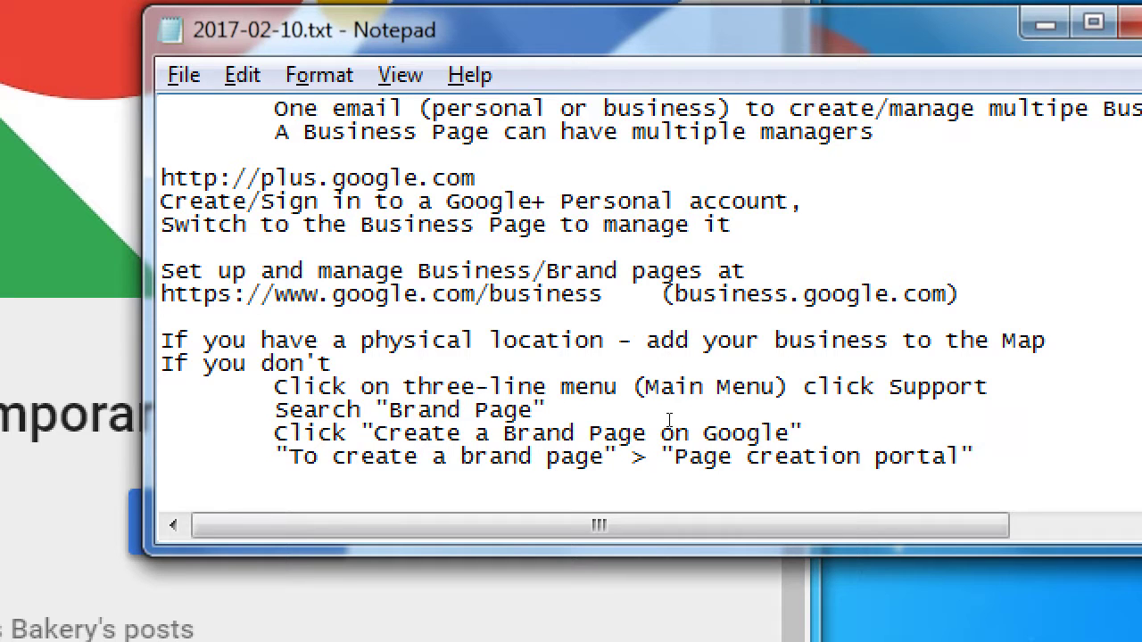
key(Return)
key(Tab)
text(GO through the process of crati)
key(BackSpace)
key(BackSpace)
key(BackSpace)
text(eating the account.)
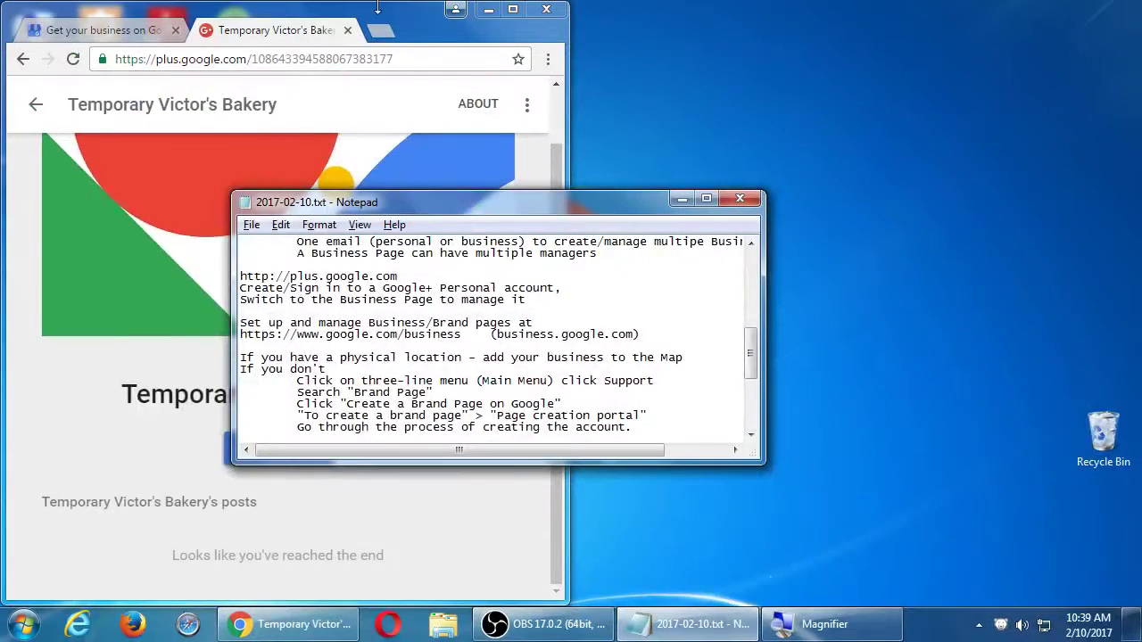
Switch to the browser, maximize its window and look over the new Temporary Victor's Bakery page.
click(409, 20)
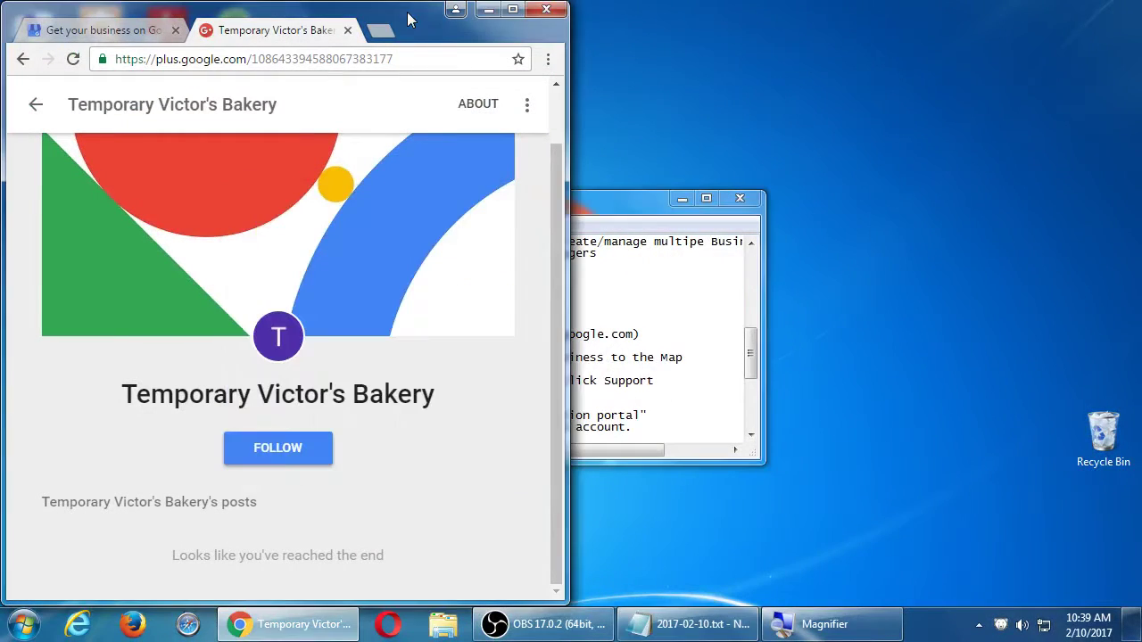
click(513, 9)
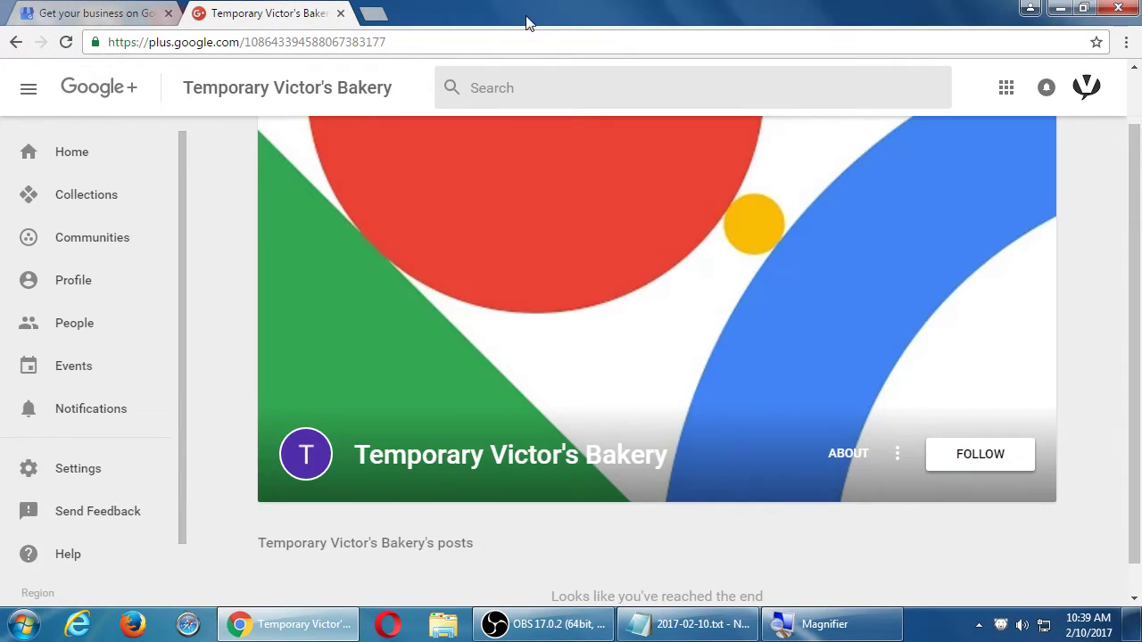
scroll(1095, 247, down, 1)
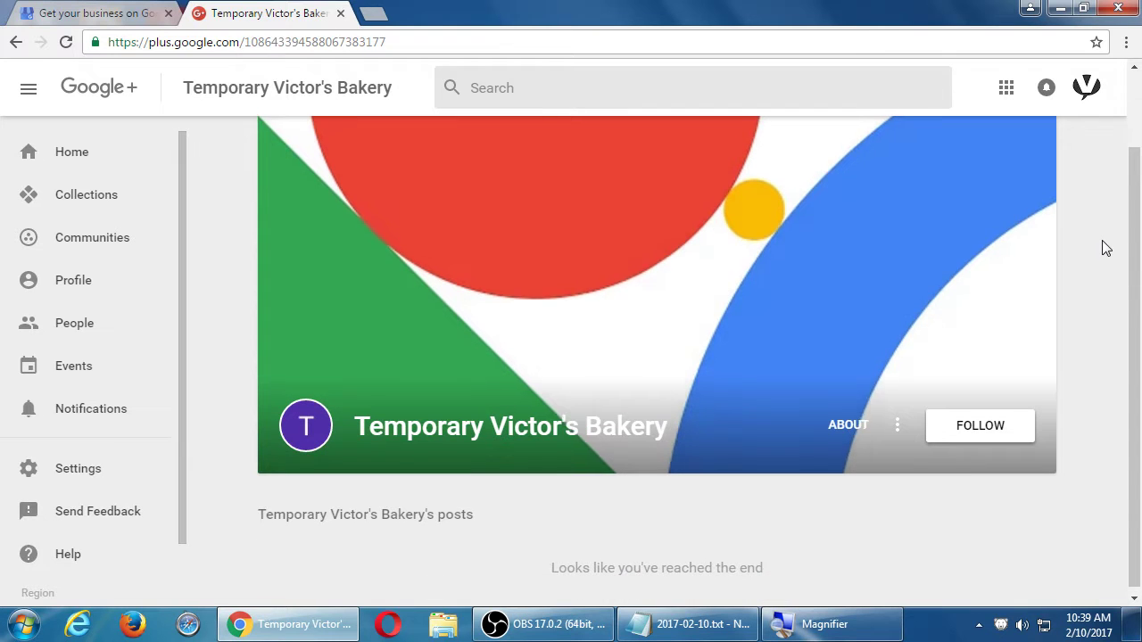
scroll(1105, 248, up, 1)
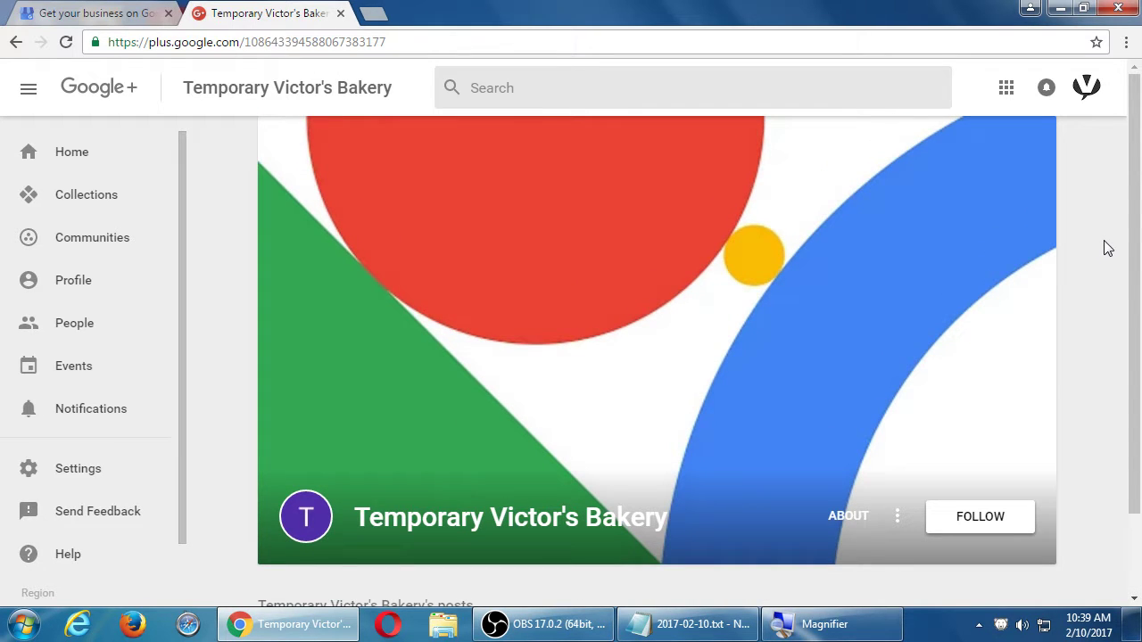